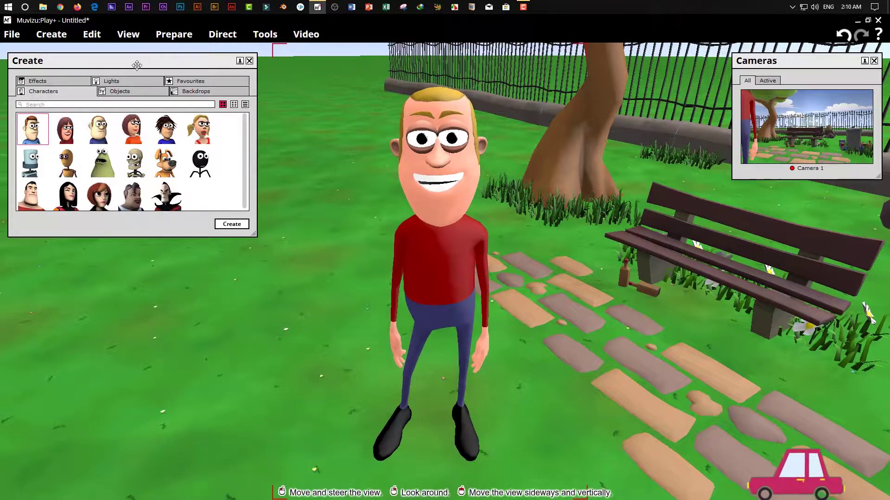
# Close the Create window and open the directing controls for character eyes and head.
pyautogui.click(250, 61)
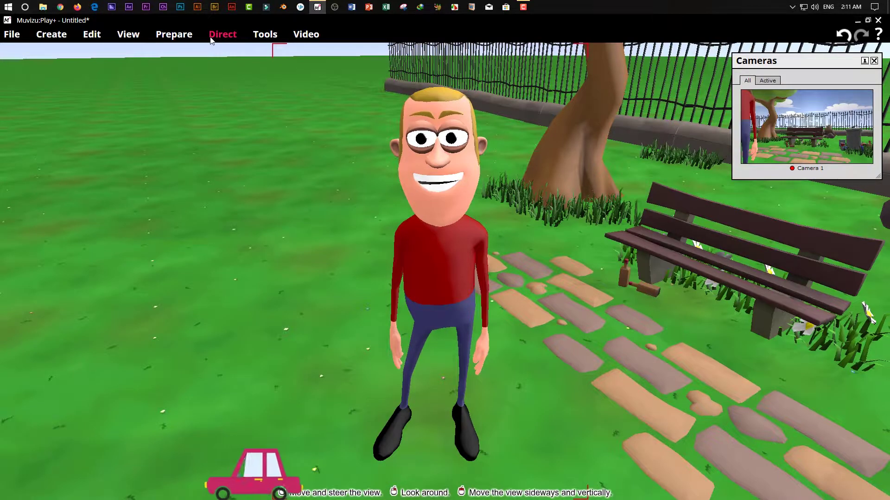
pyautogui.moveTo(213, 39)
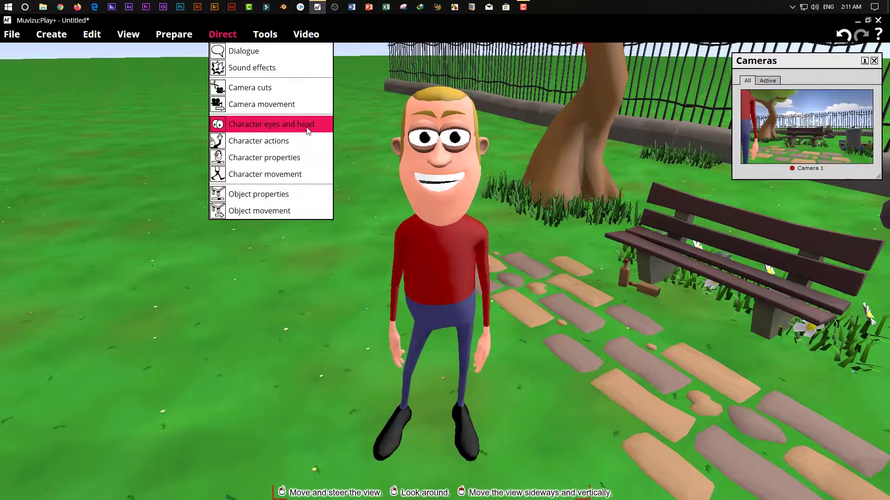
pyautogui.click(285, 130)
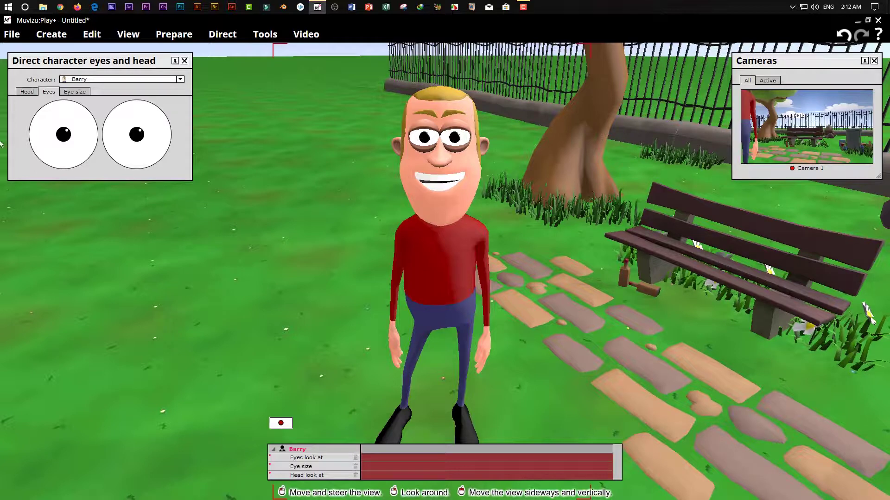
# Look through the Head, Eyes and Eye size settings and choose Barry as the character to direct.
pyautogui.click(26, 92)
pyautogui.click(74, 92)
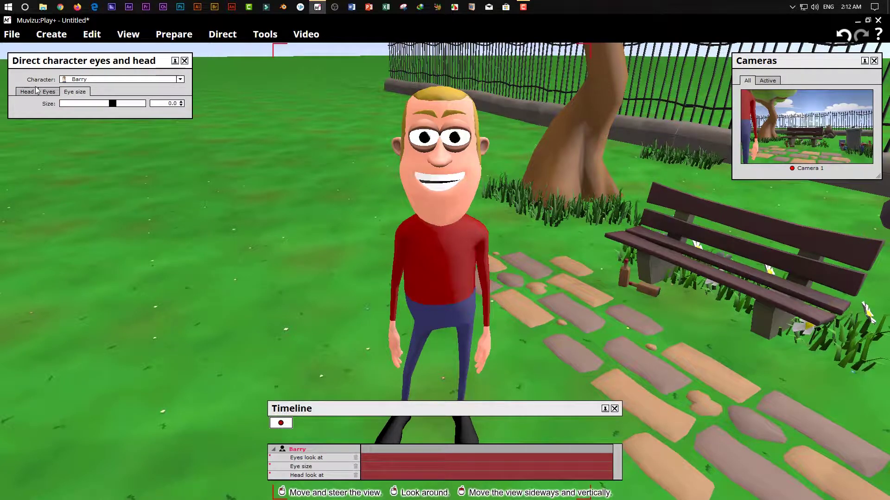
pyautogui.click(42, 93)
pyautogui.click(29, 92)
pyautogui.click(182, 79)
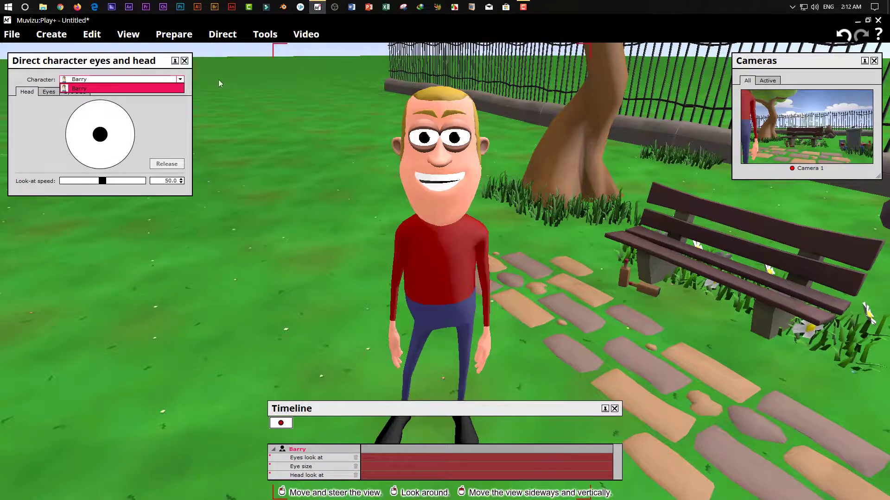
pyautogui.click(171, 88)
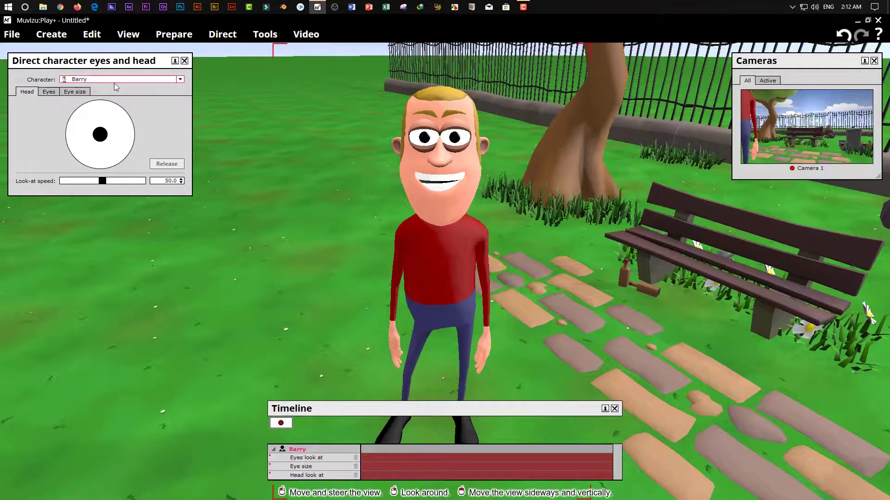
# Try out different gaze directions for Barry's eyes and enlarge his eye size to about 1.5.
pyautogui.click(48, 92)
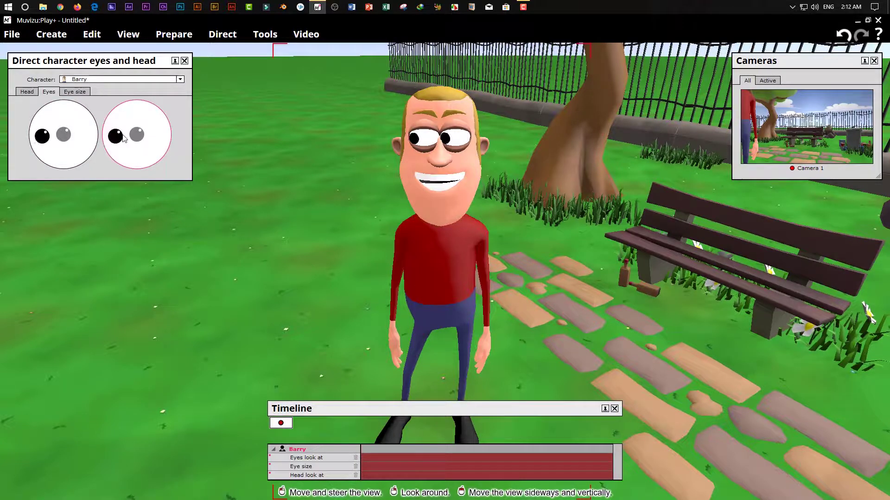
pyautogui.moveTo(185, 121); pyautogui.dragTo(79, 57)
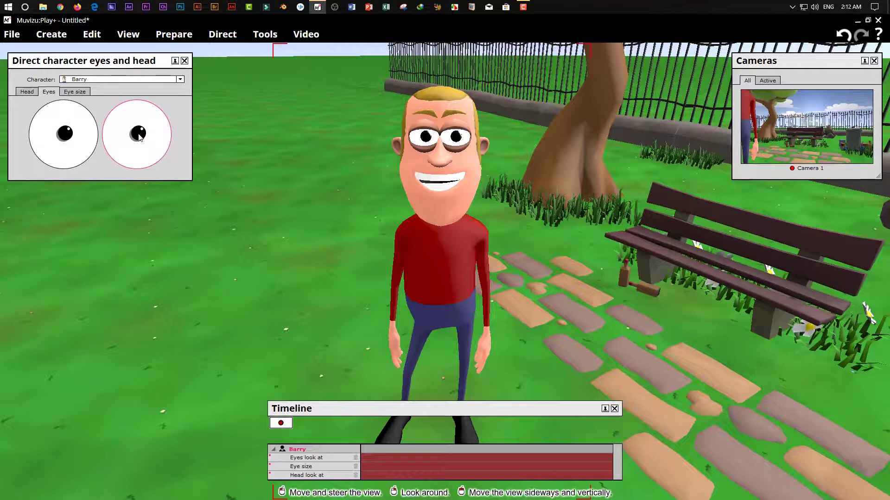
pyautogui.click(76, 92)
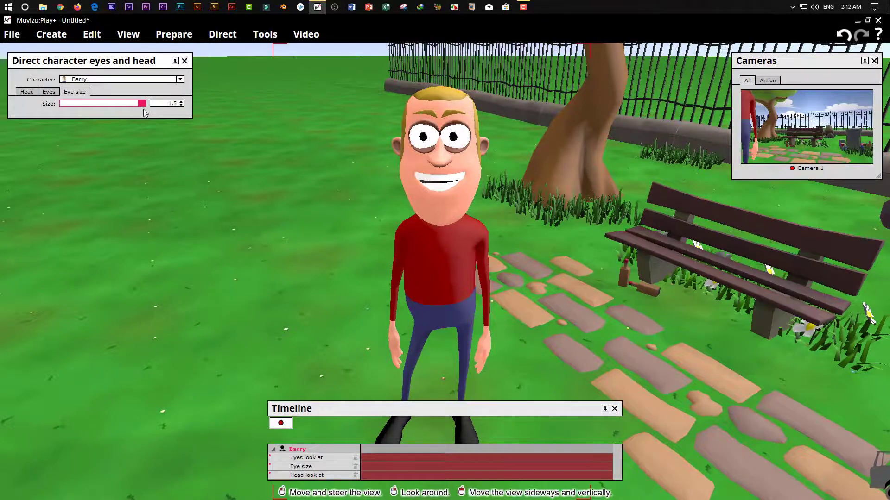
pyautogui.moveTo(106, 113); pyautogui.dragTo(135, 135)
# Set the head look-at speed to 55.6 and try out different head directions for Barry.
pyautogui.click(27, 92)
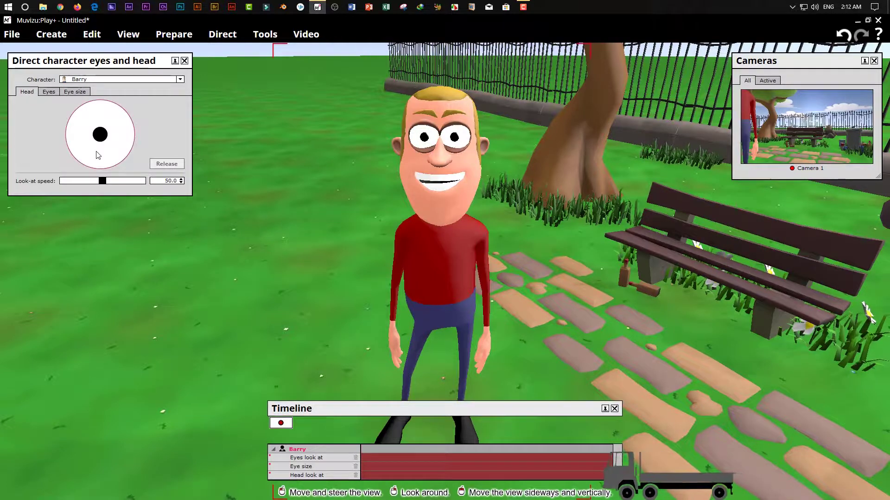
pyautogui.moveTo(103, 181)
pyautogui.mouseDown()
pyautogui.moveTo(19, 181)
pyautogui.moveTo(121, 177)
pyautogui.moveTo(96, 179)
pyautogui.moveTo(107, 180)
pyautogui.mouseUp()
pyautogui.moveTo(100, 134); pyautogui.dragTo(84, 147)
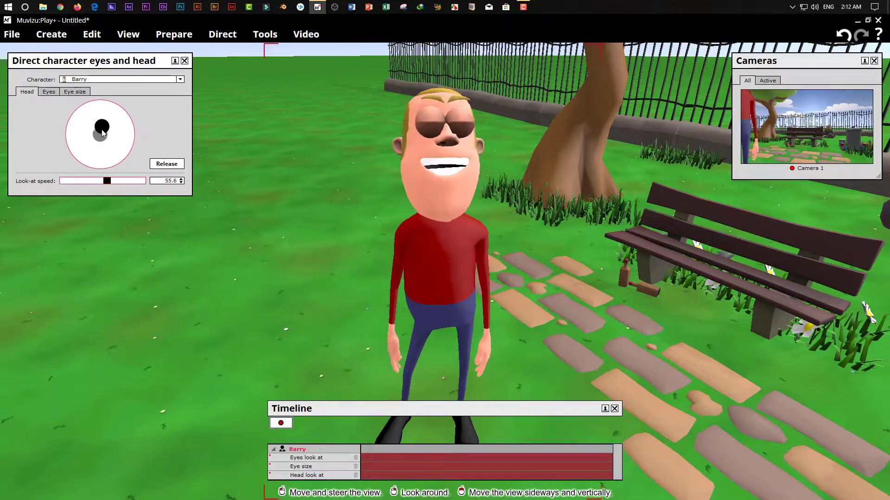
pyautogui.moveTo(101, 139); pyautogui.dragTo(100, 138)
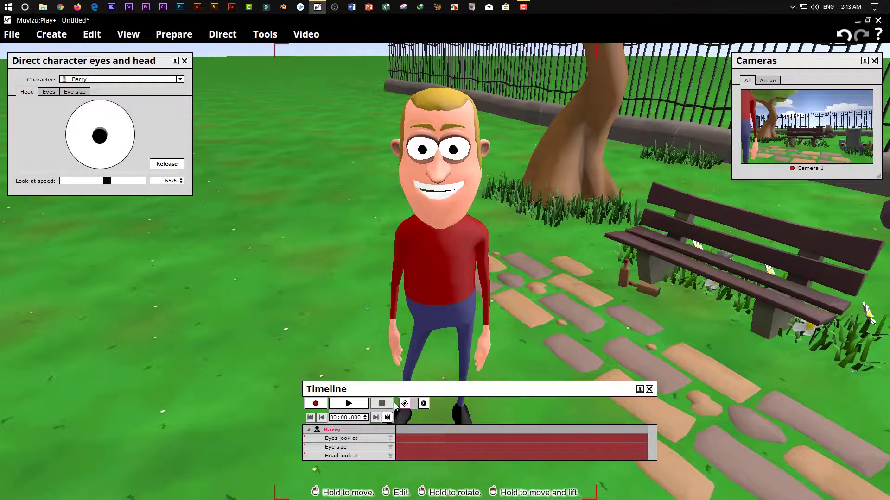
# Return the timeline playhead to the start and zoom the timeline out to show about 20 seconds.
pyautogui.click(451, 419)
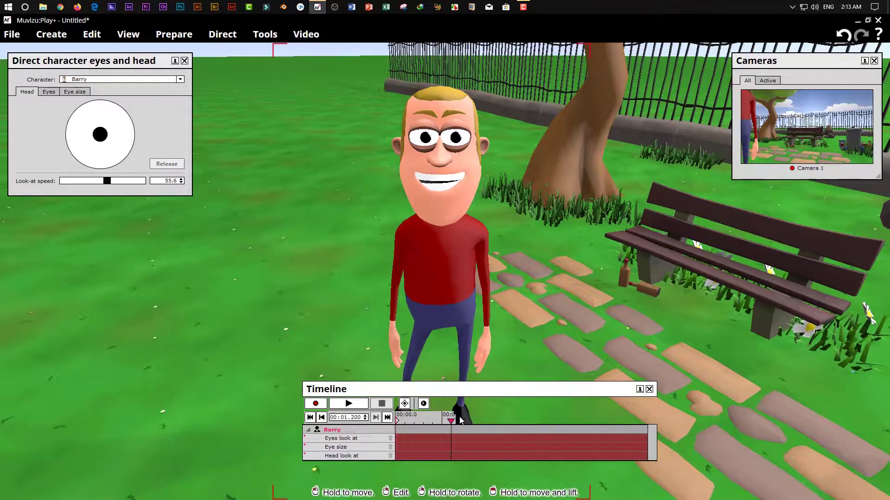
pyautogui.moveTo(460, 421); pyautogui.dragTo(96, 392)
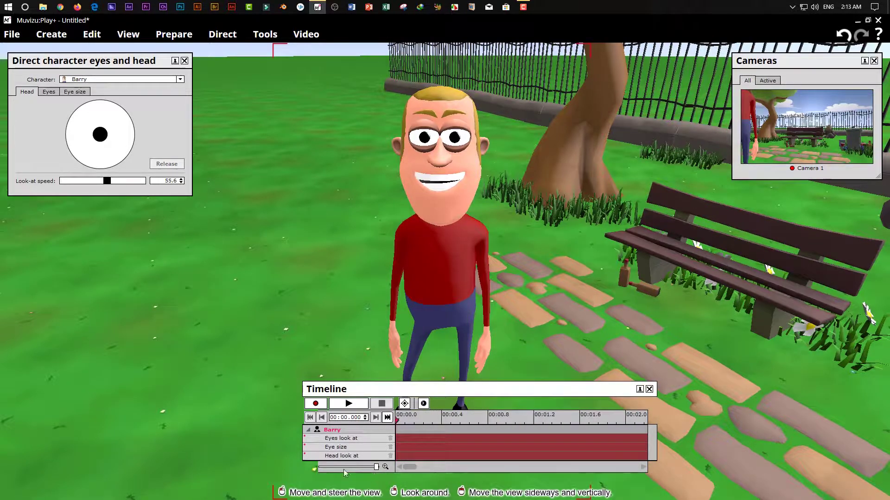
pyautogui.moveTo(427, 392); pyautogui.dragTo(357, 381)
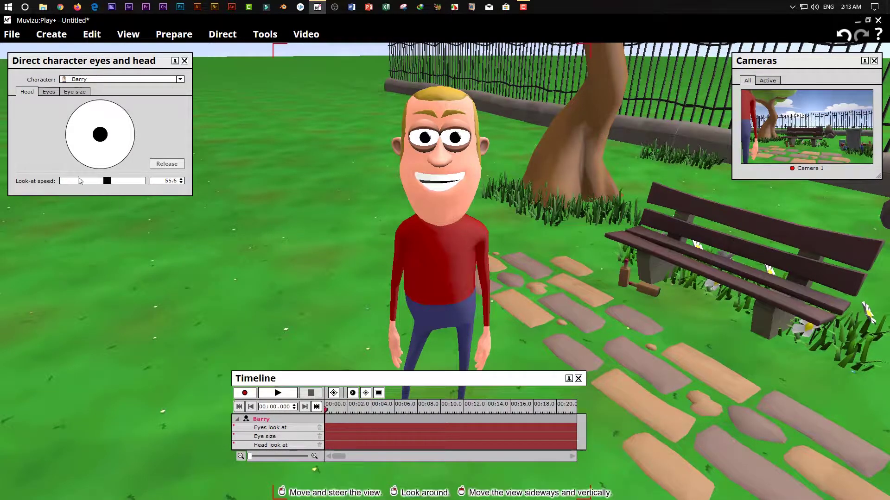
# Set the head look-at speed to 47.3 and record about 7.7 seconds of Barry's head movement.
pyautogui.moveTo(109, 181)
pyautogui.mouseDown()
pyautogui.moveTo(54, 185)
pyautogui.moveTo(141, 185)
pyautogui.moveTo(101, 191)
pyautogui.mouseUp()
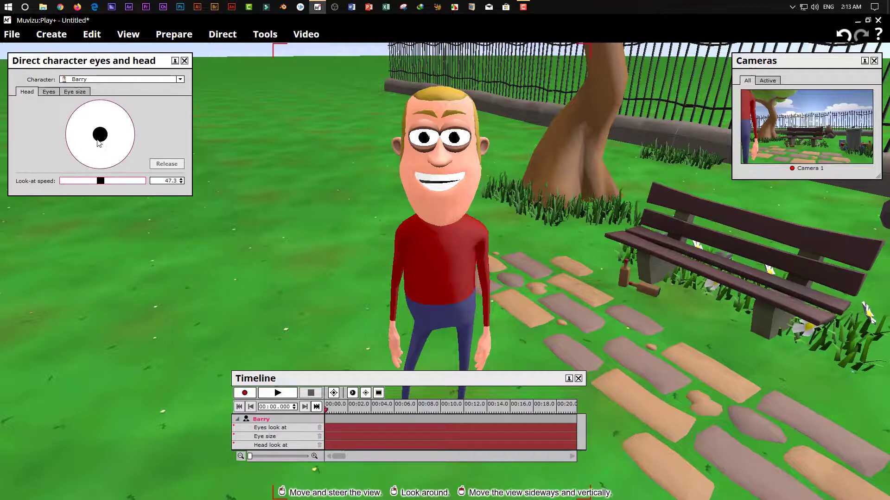
pyautogui.moveTo(100, 135); pyautogui.dragTo(101, 136)
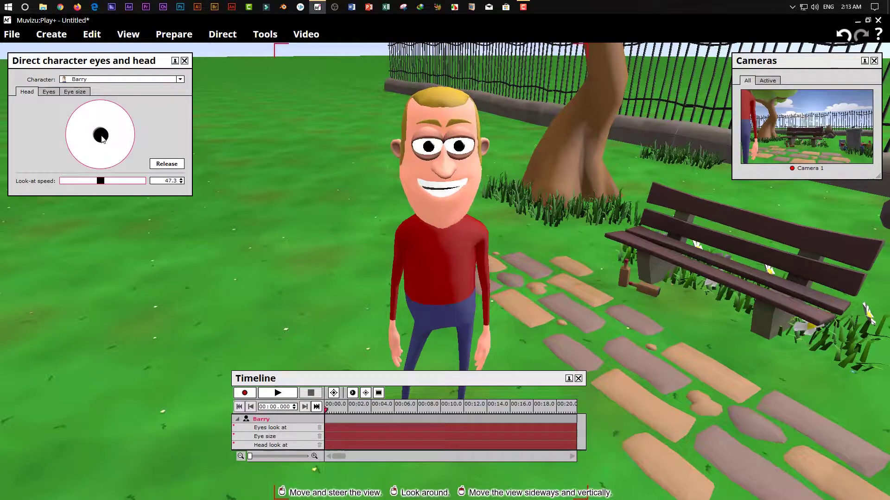
pyautogui.click(247, 395)
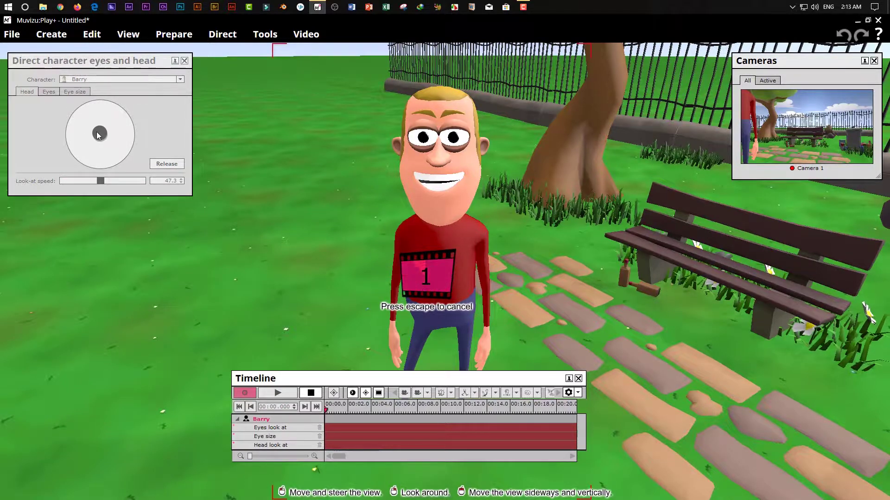
pyautogui.moveTo(98, 135)
pyautogui.mouseDown()
pyautogui.moveTo(74, 135)
pyautogui.moveTo(124, 146)
pyautogui.moveTo(88, 148)
pyautogui.moveTo(124, 138)
pyautogui.moveTo(74, 136)
pyautogui.moveTo(120, 134)
pyautogui.moveTo(111, 155)
pyautogui.moveTo(92, 136)
pyautogui.moveTo(125, 168)
pyautogui.moveTo(101, 124)
pyautogui.moveTo(99, 143)
pyautogui.moveTo(111, 144)
pyautogui.mouseUp()
pyautogui.click(318, 397)
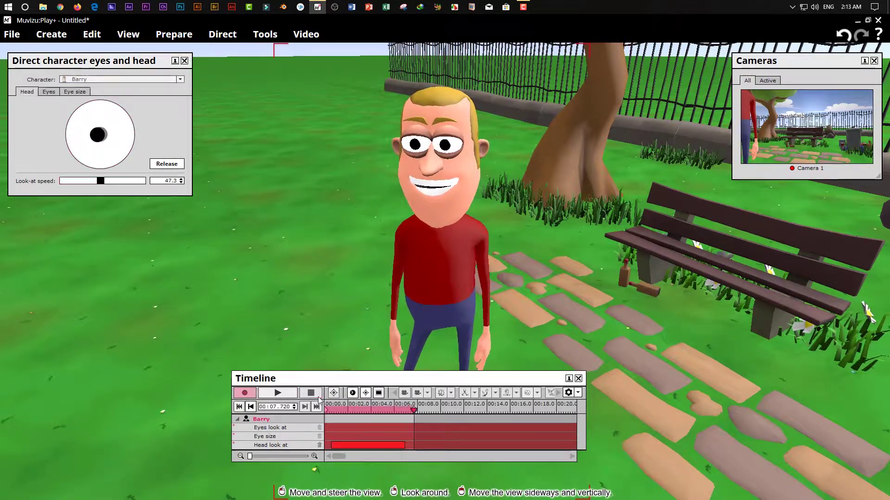
pyautogui.click(311, 394)
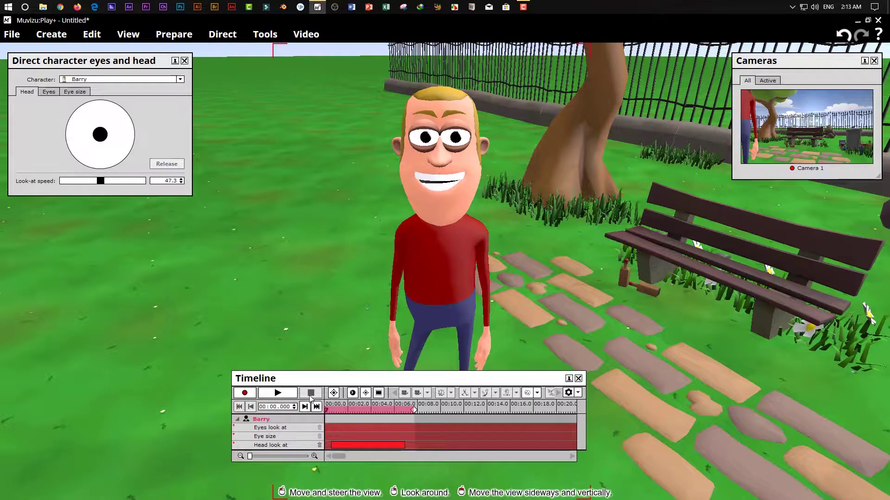
# Play back the recorded head movement and return the playhead to the start of the timeline.
pyautogui.click(278, 394)
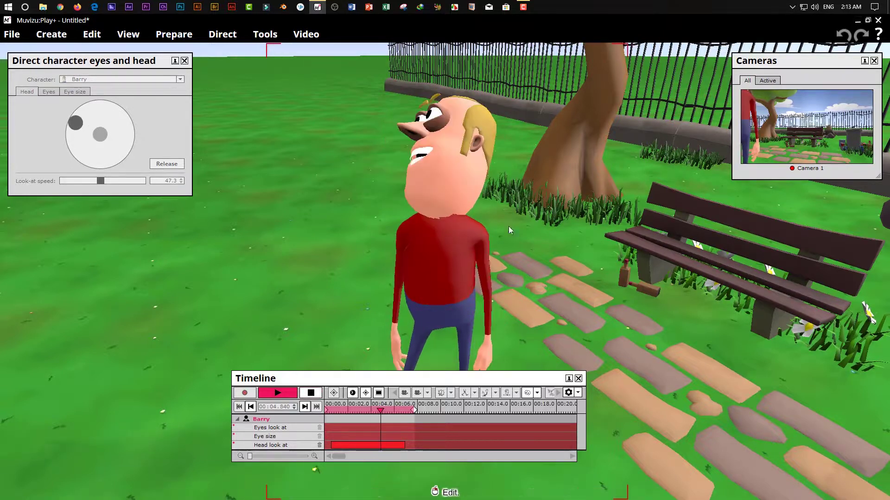
pyautogui.click(287, 398)
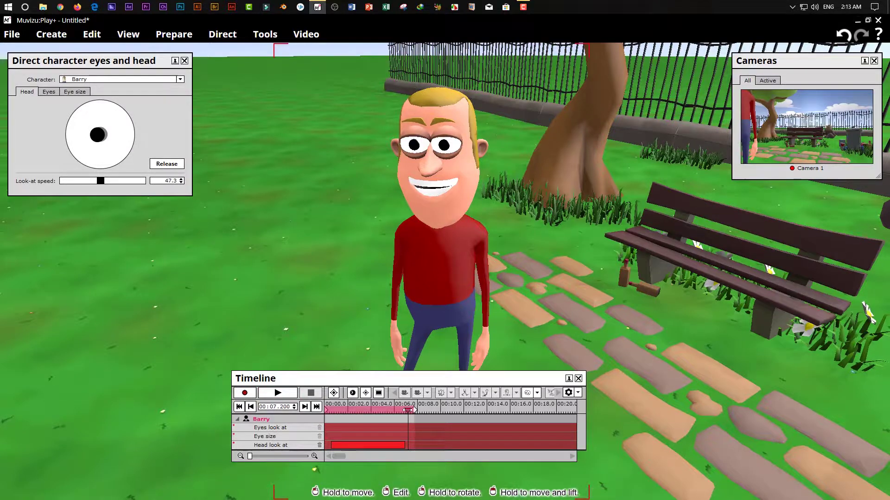
pyautogui.moveTo(383, 410); pyautogui.dragTo(309, 410)
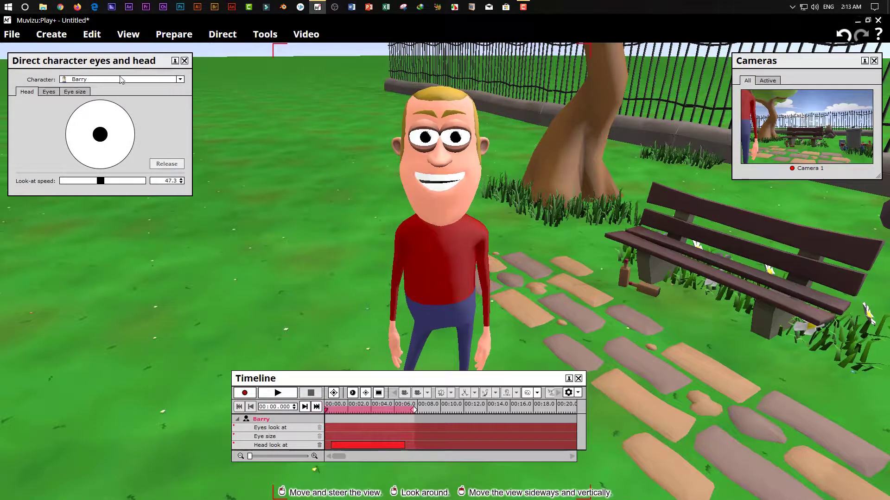
# Record about 7.4 seconds of eye size changes for Barry, ending at a size of -0.3.
pyautogui.click(48, 92)
pyautogui.click(71, 92)
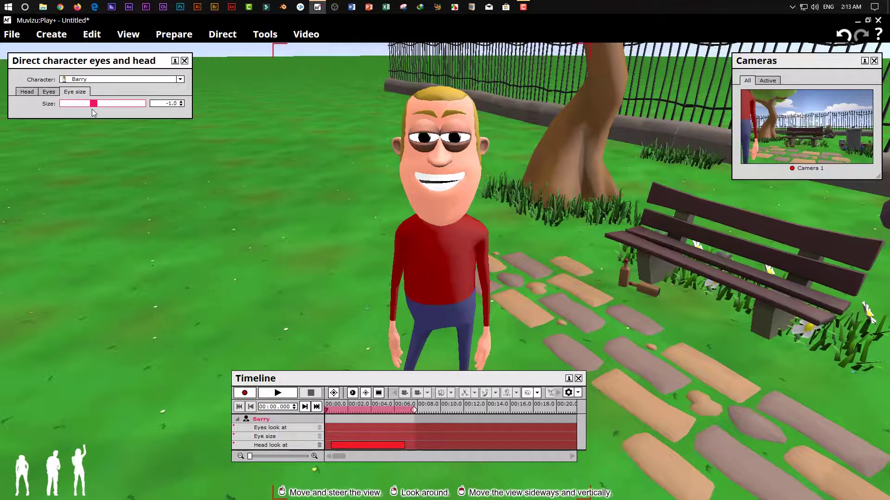
pyautogui.click(245, 393)
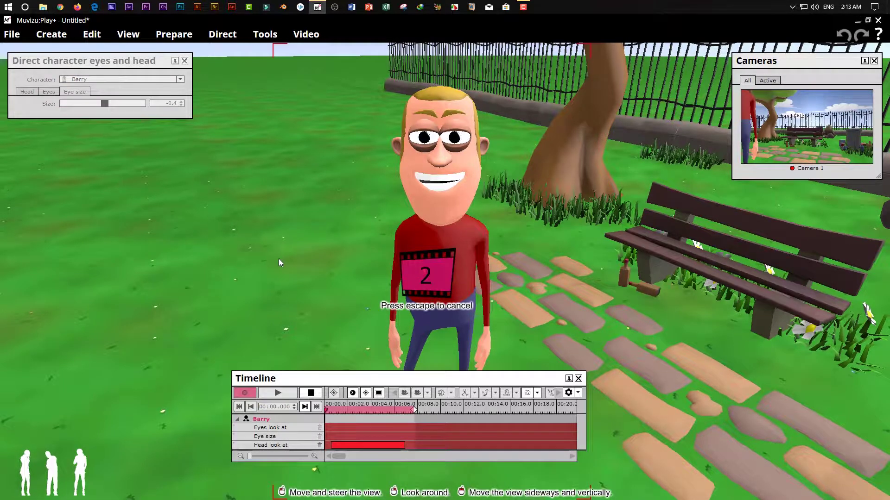
pyautogui.moveTo(104, 98)
pyautogui.mouseDown()
pyautogui.moveTo(118, 99)
pyautogui.moveTo(85, 98)
pyautogui.moveTo(108, 108)
pyautogui.moveTo(144, 106)
pyautogui.moveTo(59, 106)
pyautogui.moveTo(106, 107)
pyautogui.mouseUp()
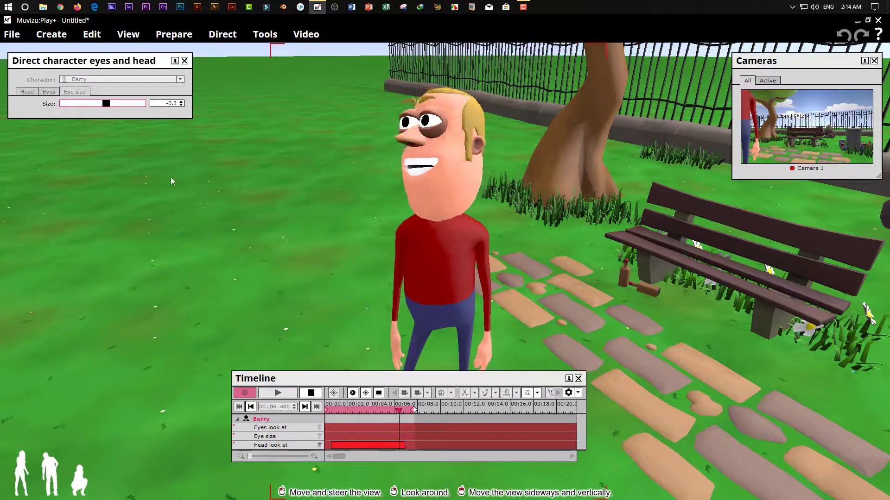
pyautogui.click(311, 393)
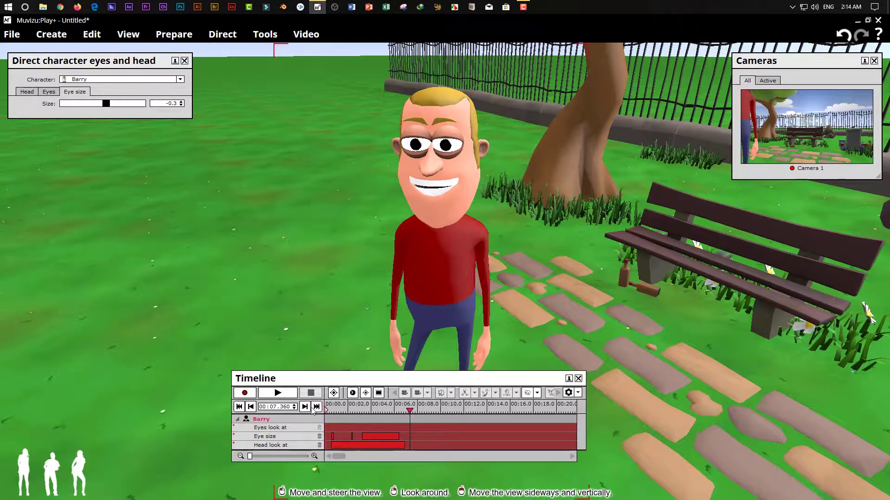
# Play back the eye size recording together with the head movement, and return the playhead to the start.
pyautogui.click(282, 394)
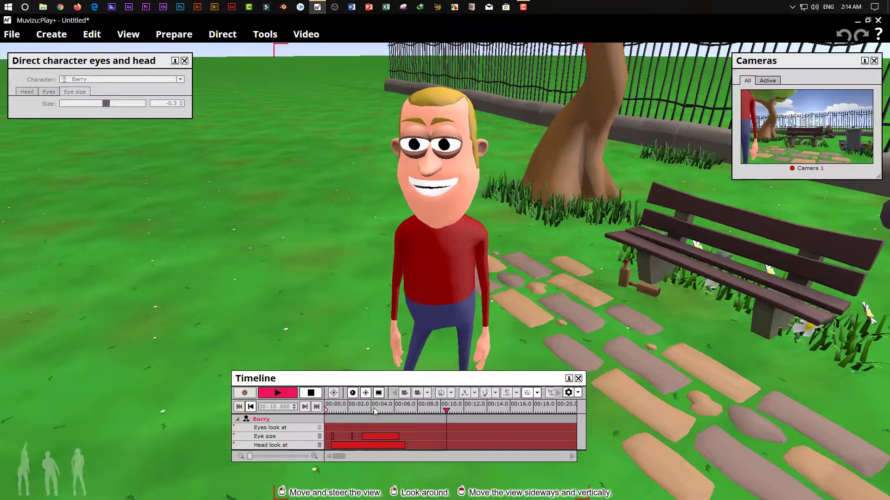
pyautogui.click(275, 395)
pyautogui.click(275, 395)
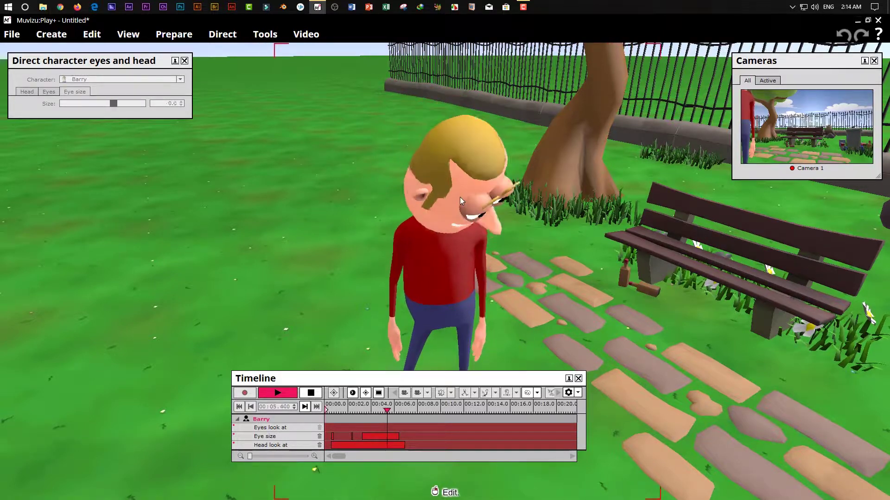
pyautogui.click(313, 393)
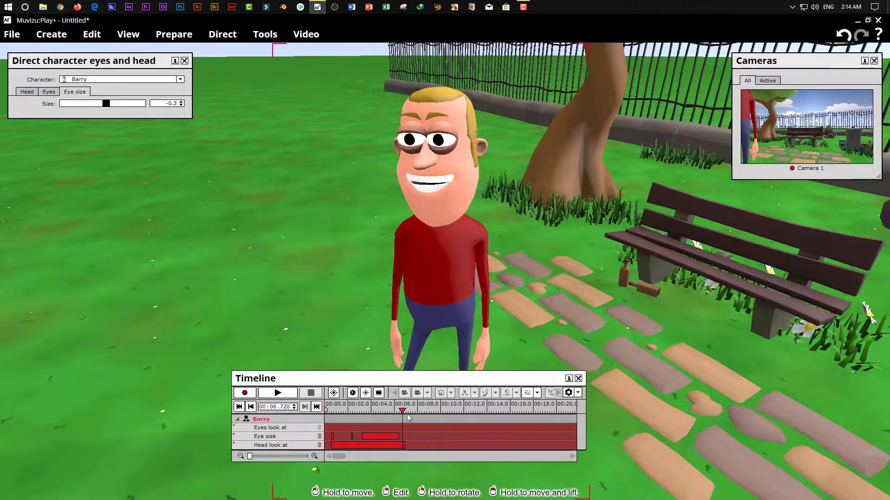
pyautogui.moveTo(401, 411); pyautogui.dragTo(321, 412)
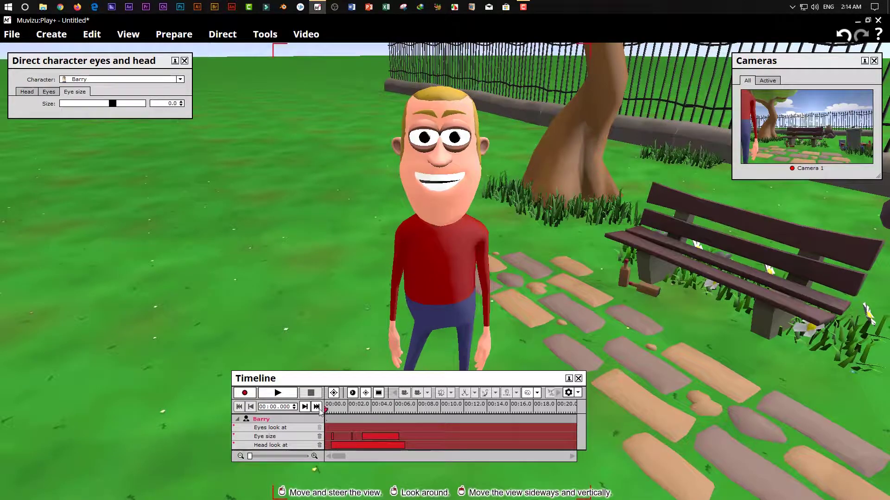
# Record about 8 seconds of Barry's eye direction changes and play the take back from near the start.
pyautogui.click(48, 91)
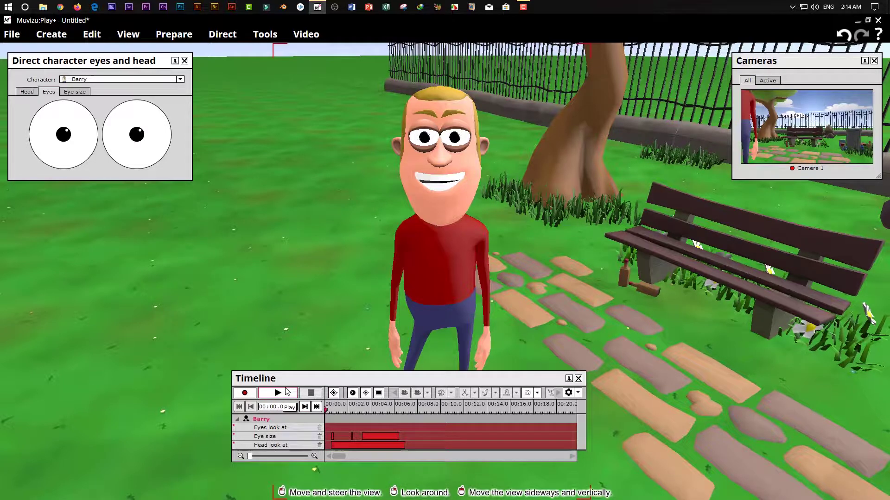
pyautogui.click(253, 393)
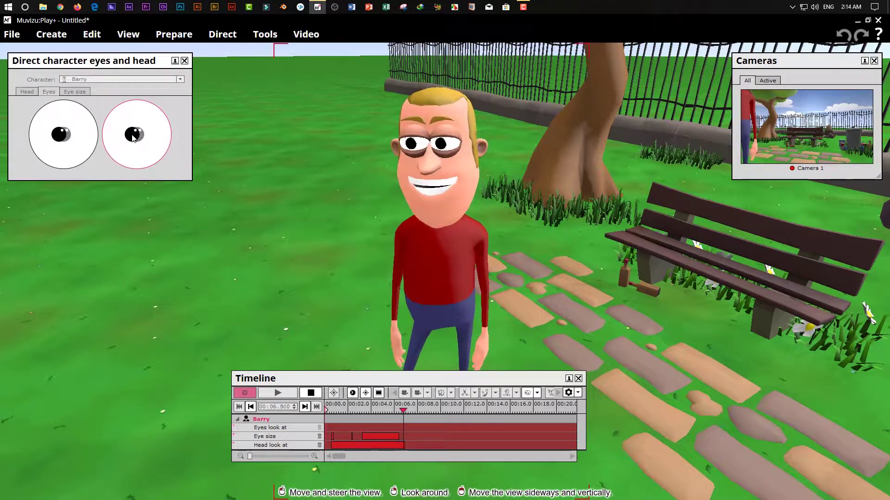
pyautogui.click(311, 394)
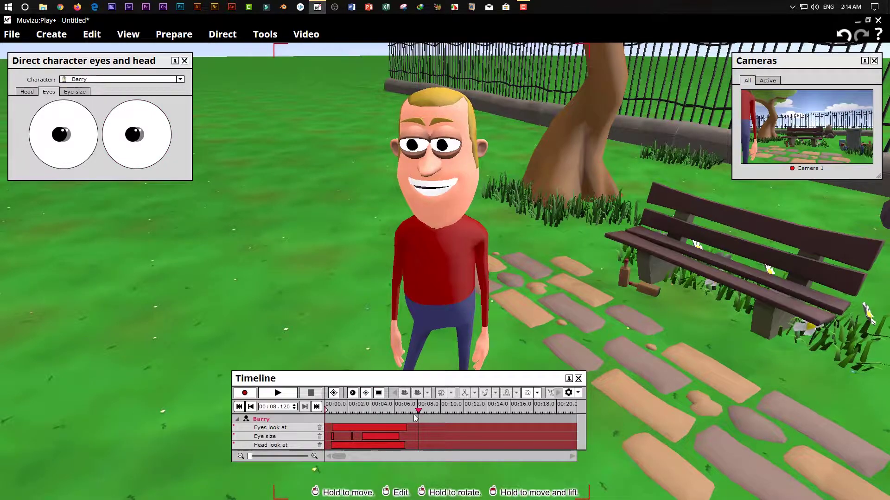
pyautogui.moveTo(418, 411); pyautogui.dragTo(335, 411)
pyautogui.press('space')
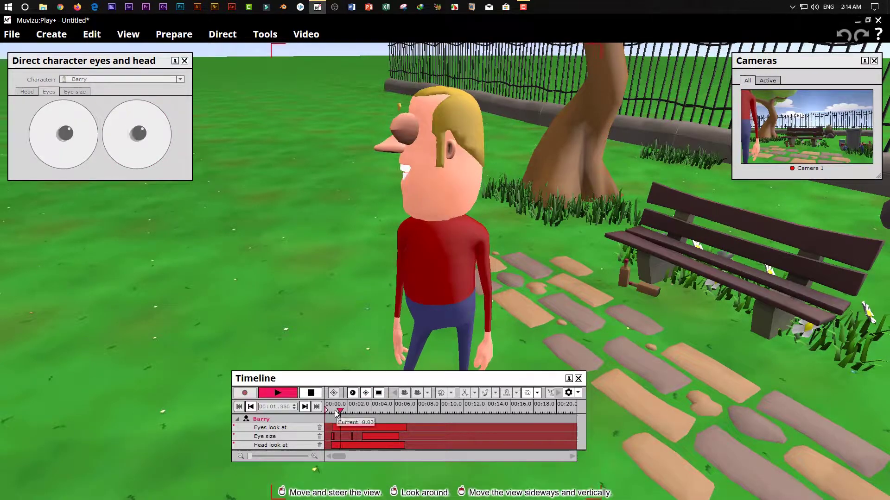